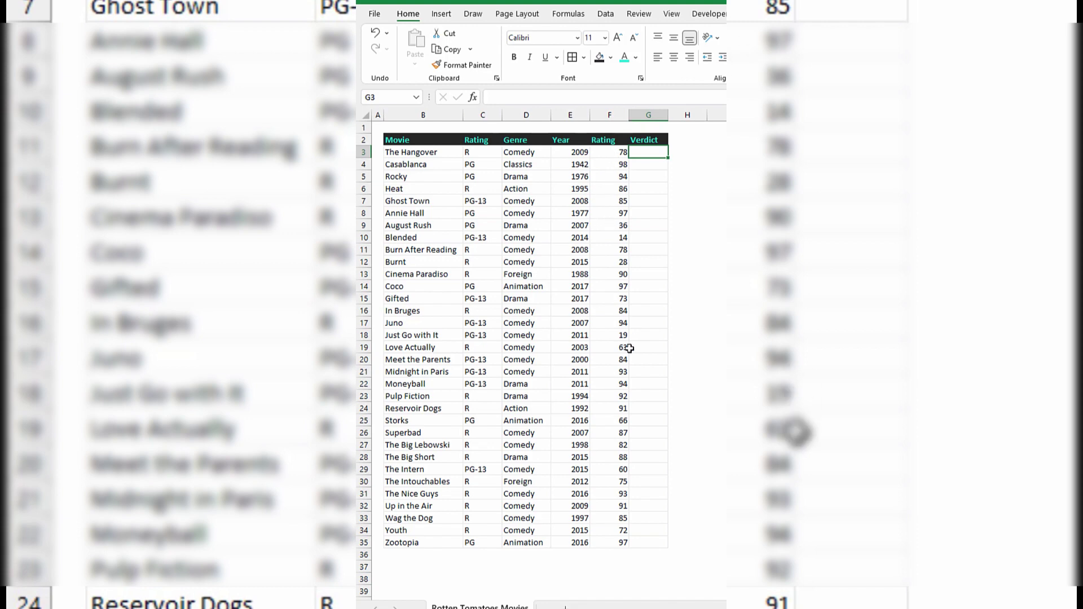
# Enter =IF(F3>=80,"Watch","") in G3 and fill it down to G35
pyautogui.write('=')
pyautogui.write('IF(')
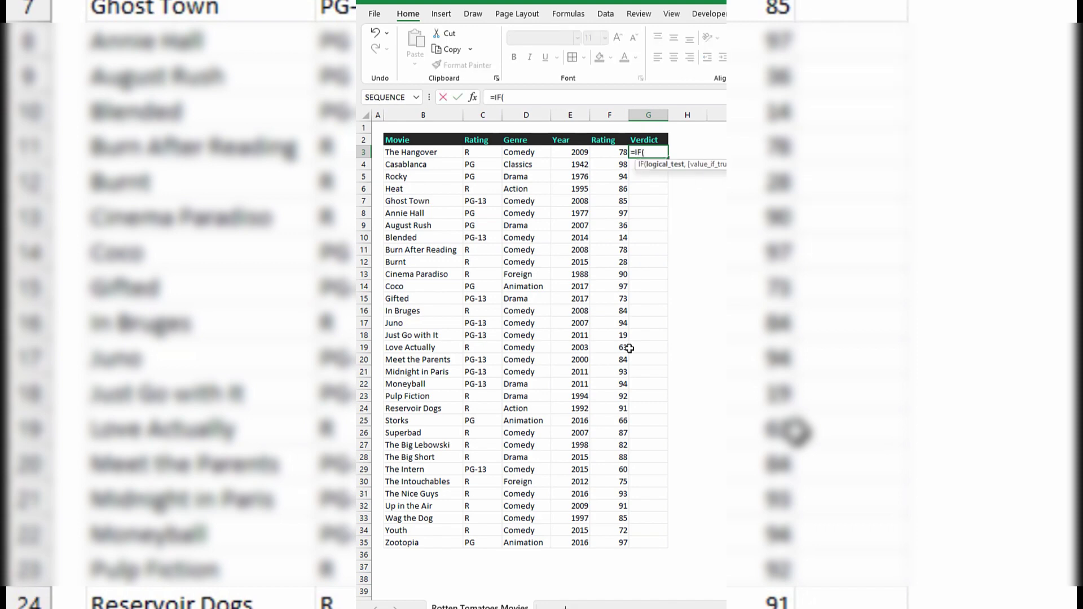
pyautogui.click(620, 152)
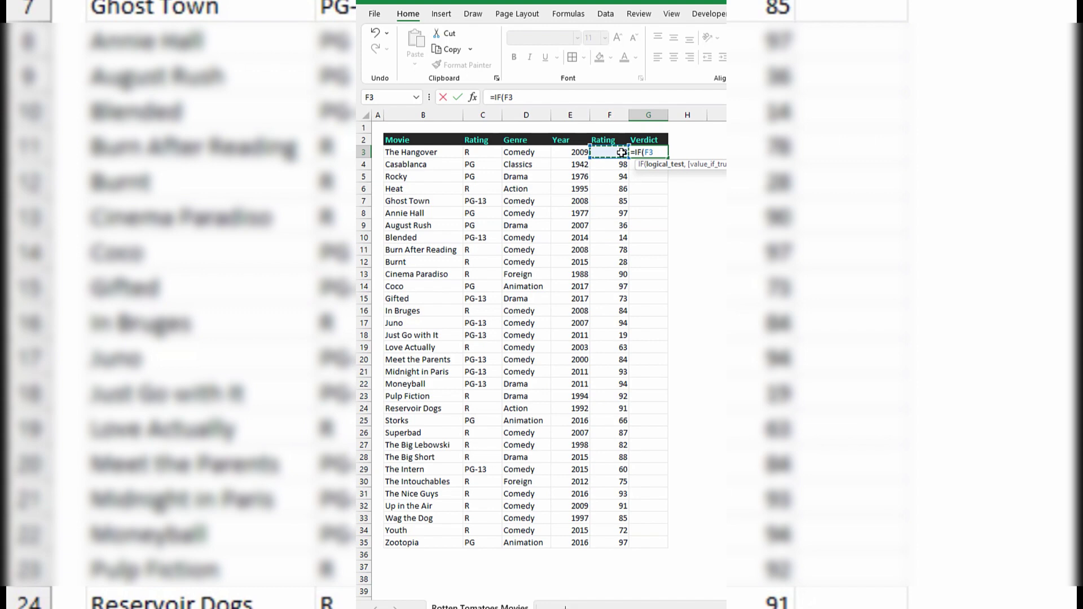
pyautogui.write('>=')
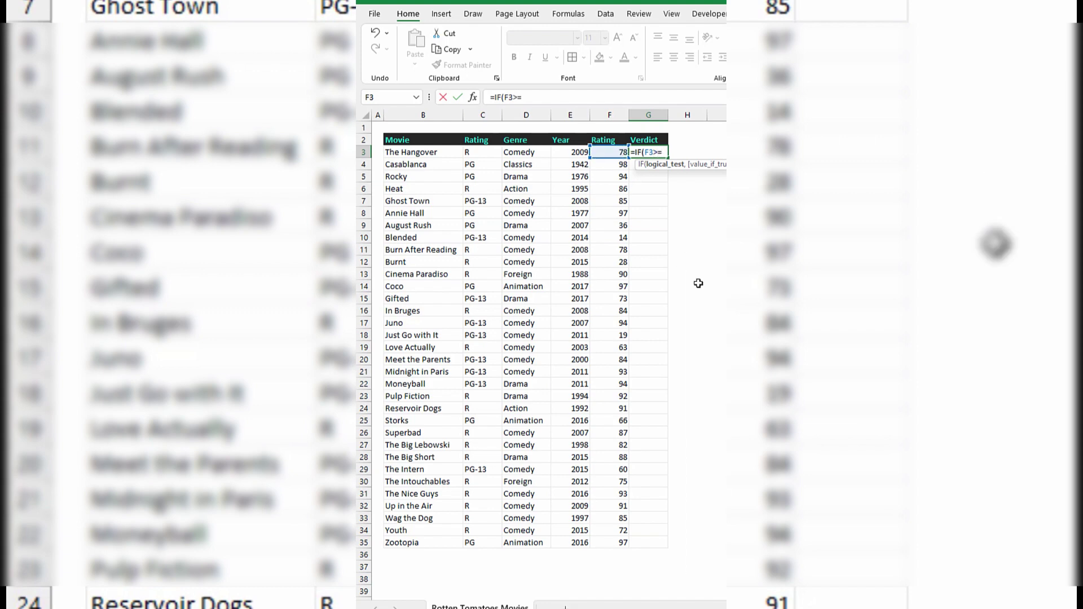
pyautogui.write('80,"Wa')
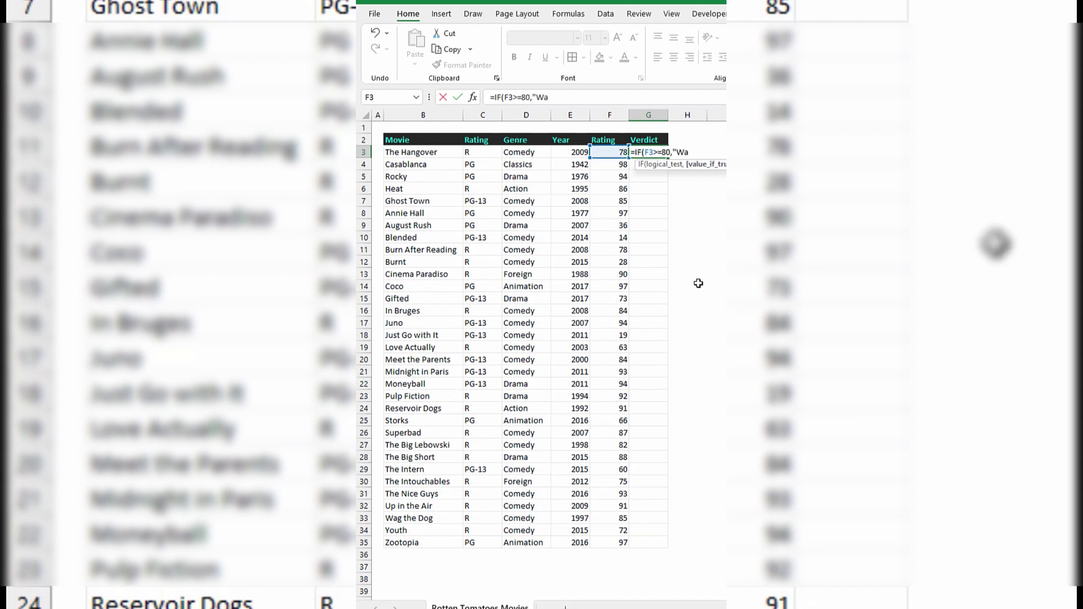
pyautogui.write('tch",')
pyautogui.write('"")')
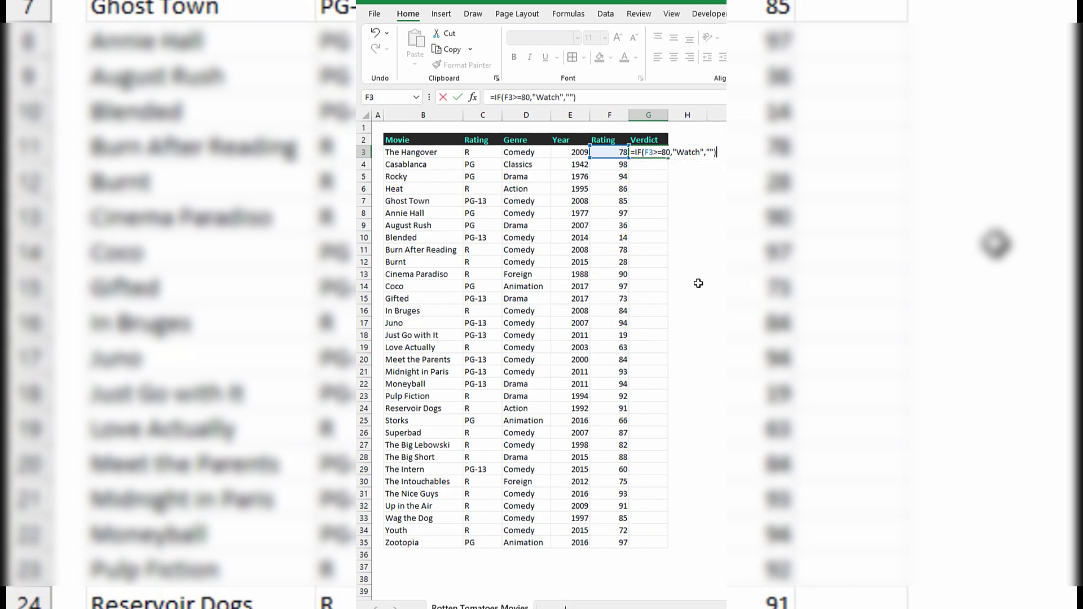
pyautogui.press('Return')
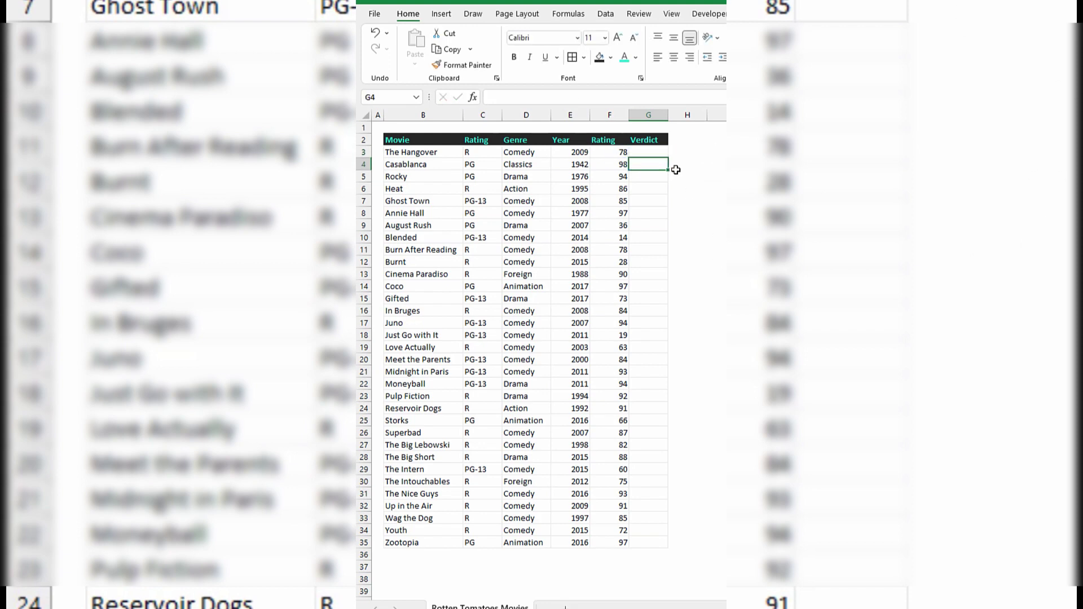
pyautogui.click(648, 153)
pyautogui.doubleClick(667, 158)
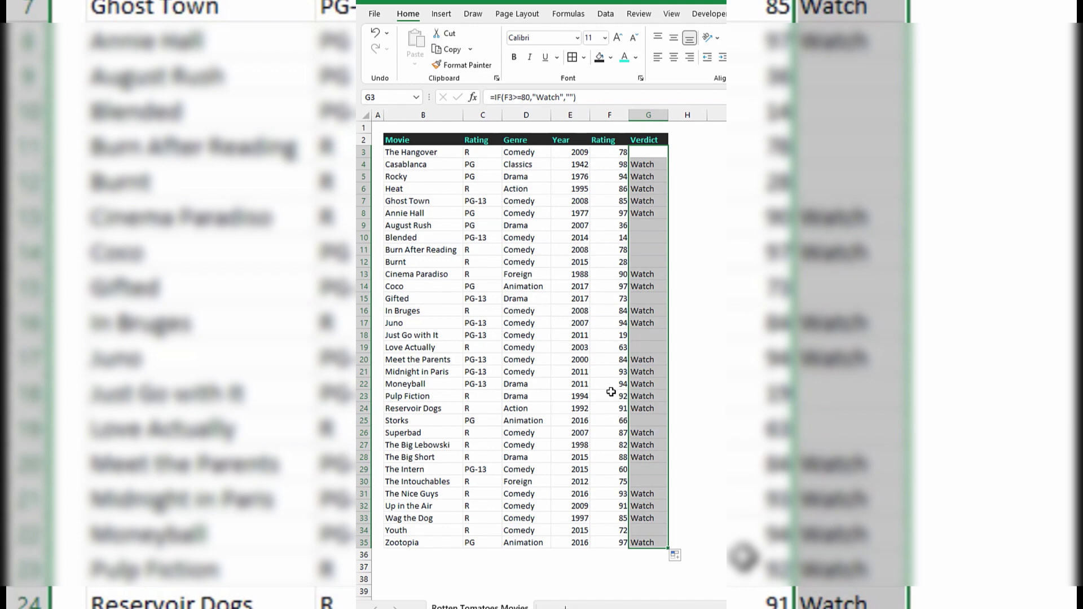
# Wrap the G3 test in AND(F3>=80,E3>=2000) and refill the formula down G3:G35
pyautogui.click(647, 151)
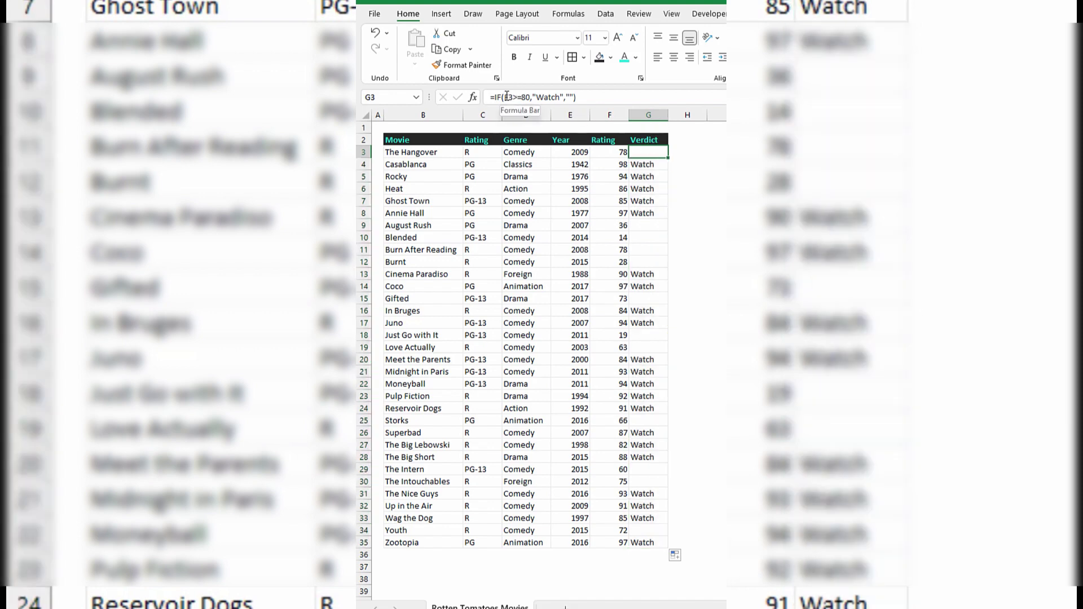
pyautogui.click(507, 96)
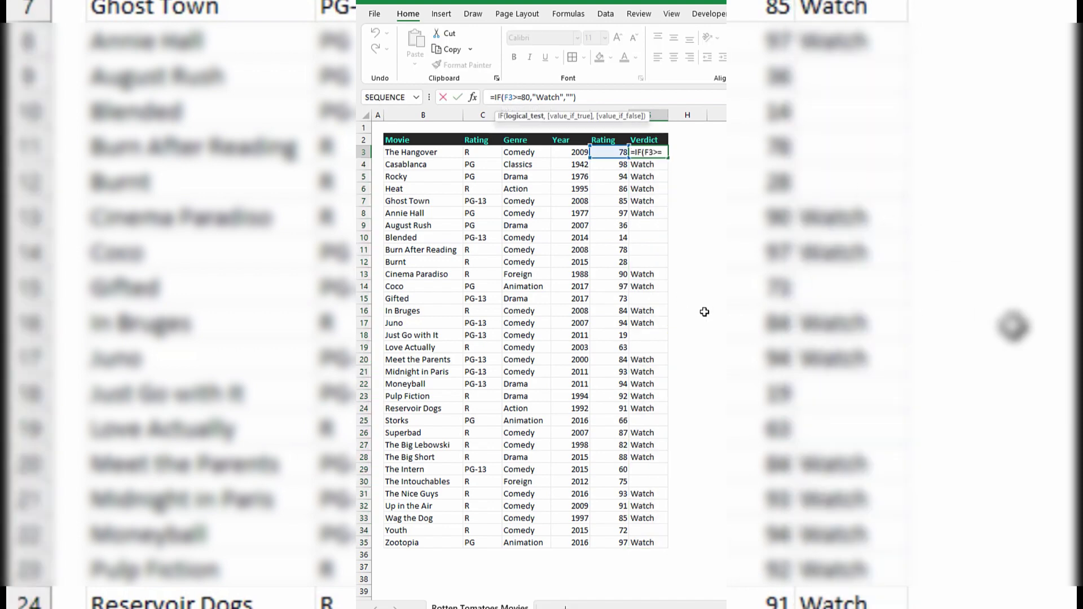
pyautogui.write('AND')
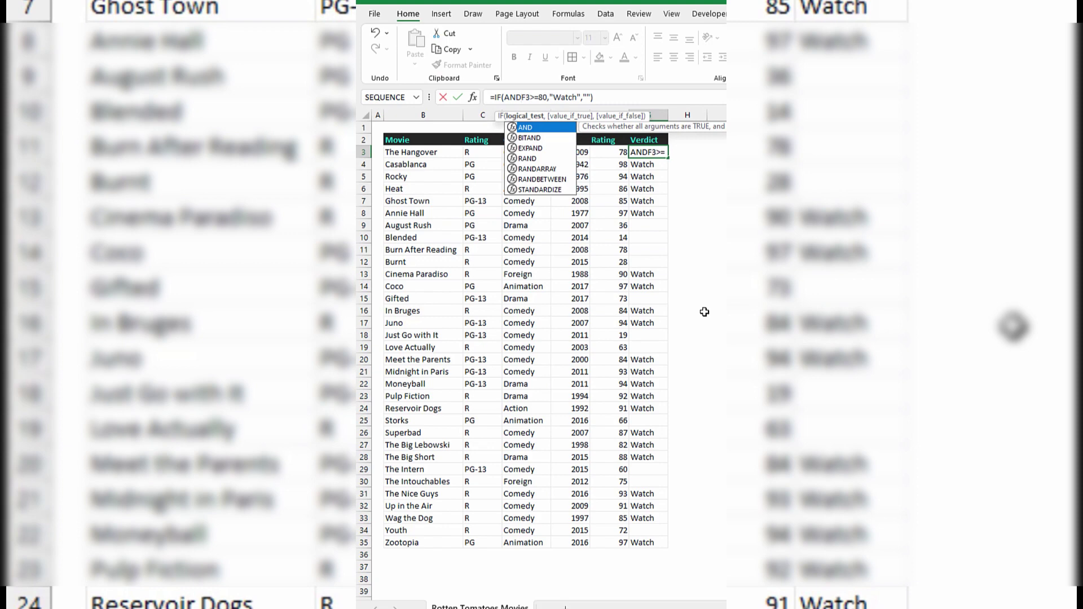
pyautogui.write('(')
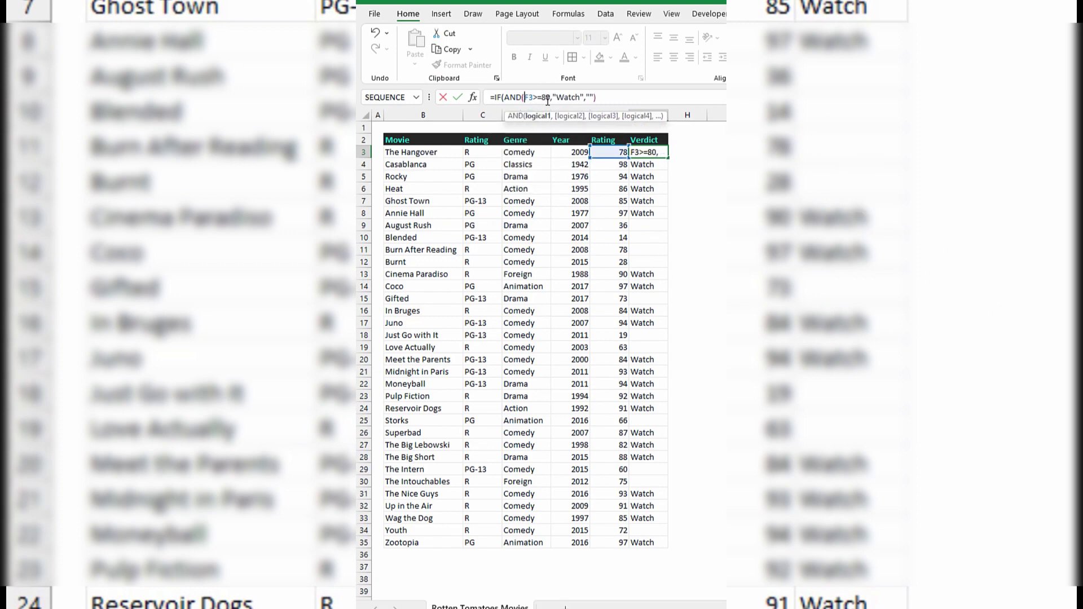
pyautogui.click(550, 99)
pyautogui.write(',')
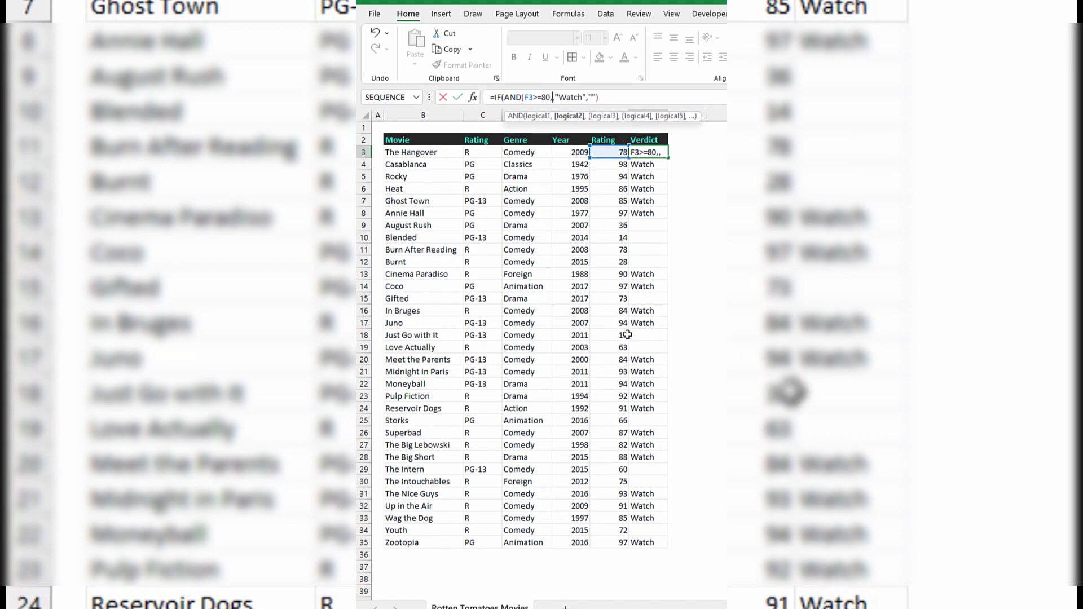
pyautogui.click(574, 151)
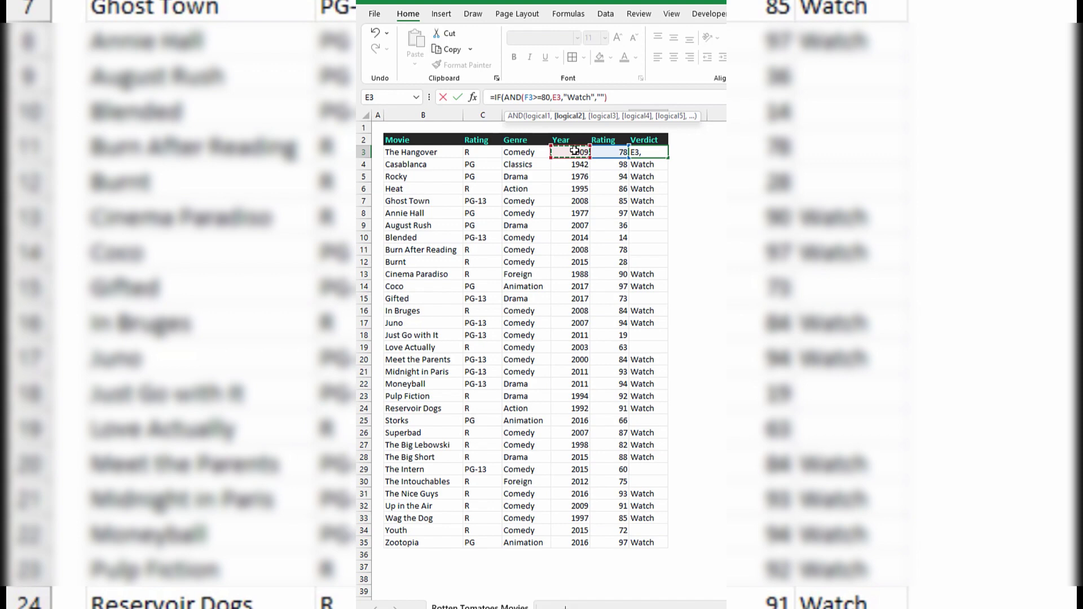
pyautogui.write('>=20')
pyautogui.write('00')
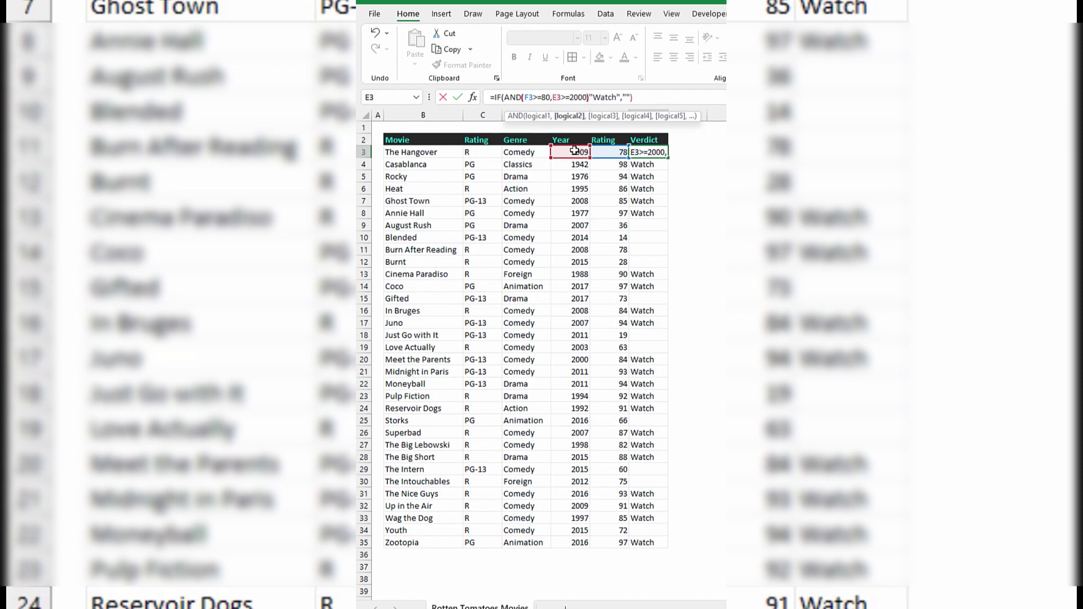
pyautogui.write(')')
pyautogui.press('Return')
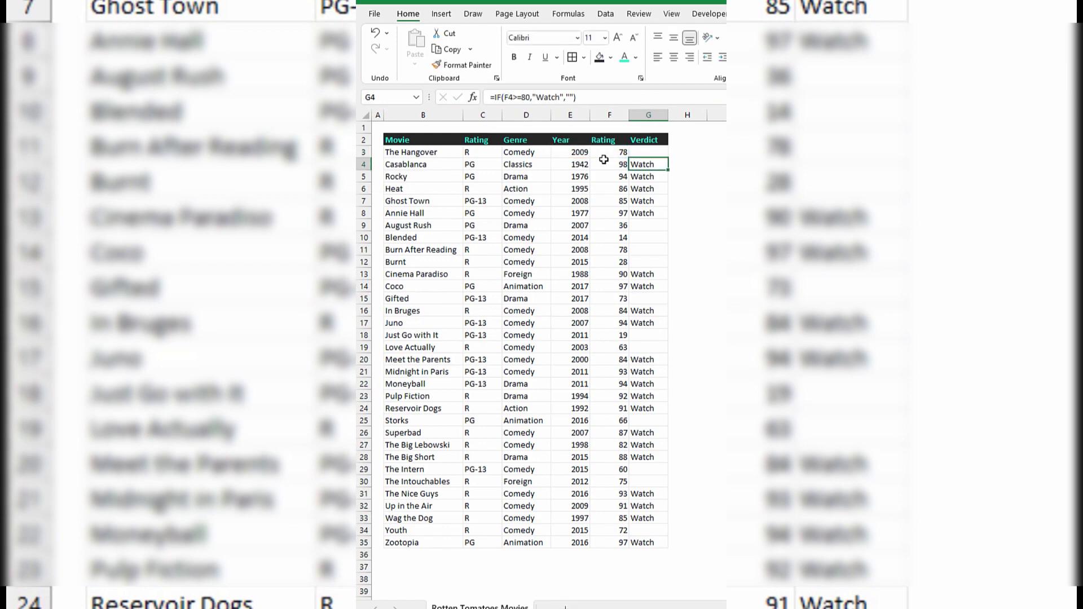
pyautogui.click(666, 152)
pyautogui.doubleClick(669, 157)
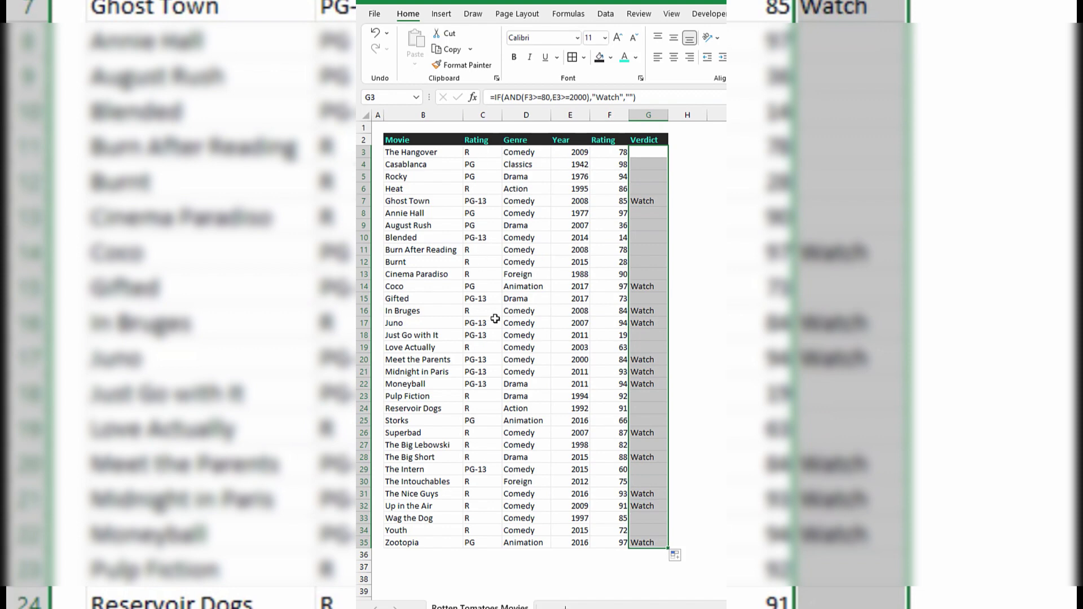
# Add NOT(C3="R") inside the AND in G3, fill it down, and check Ghost Town's verdict
pyautogui.click(646, 152)
pyautogui.click(585, 97)
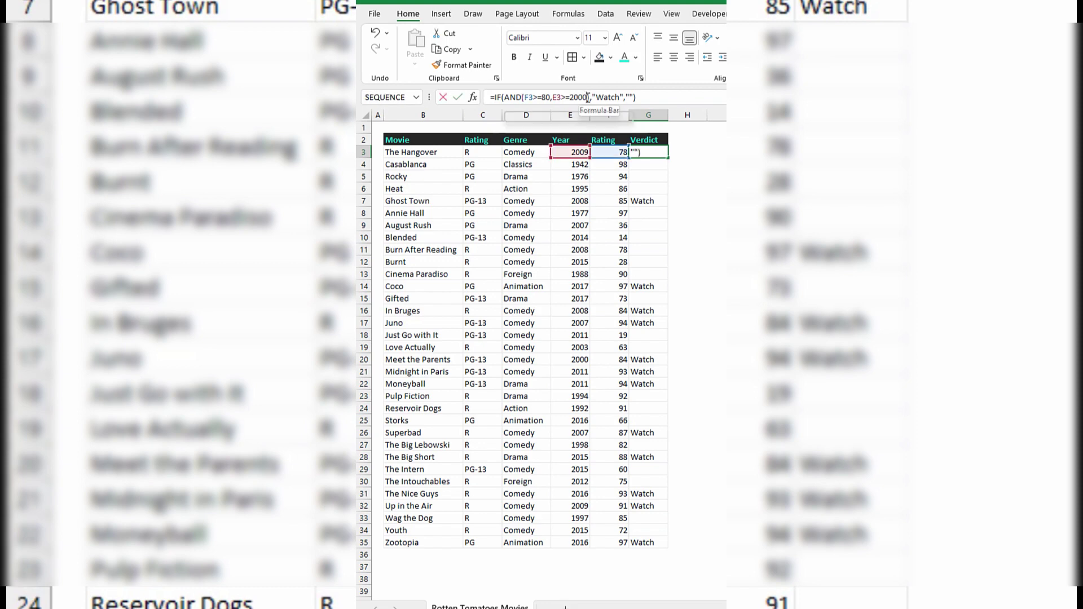
pyautogui.write(',')
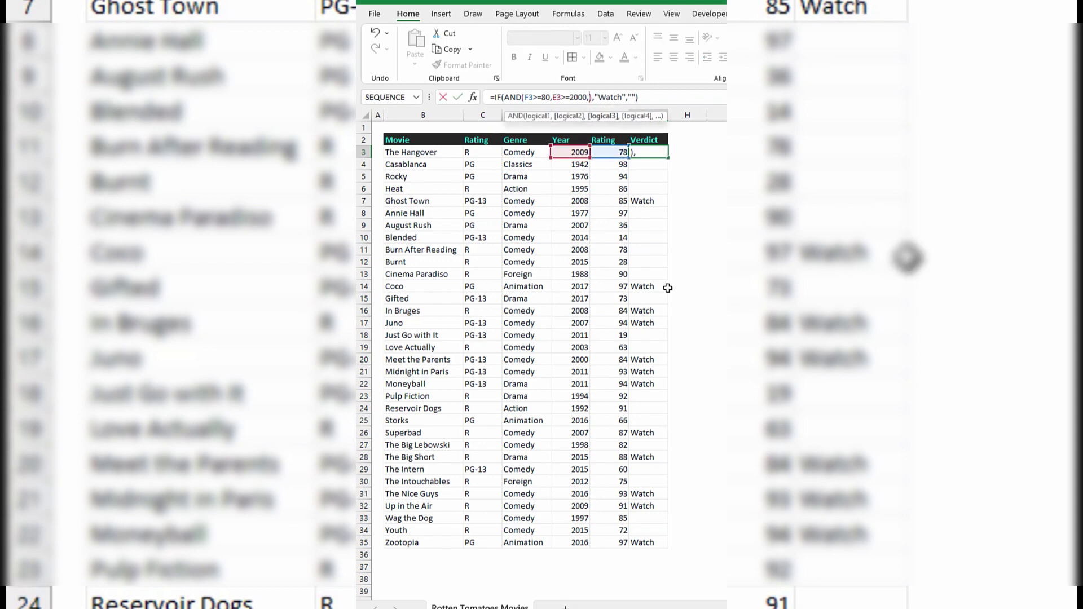
pyautogui.write('NOT')
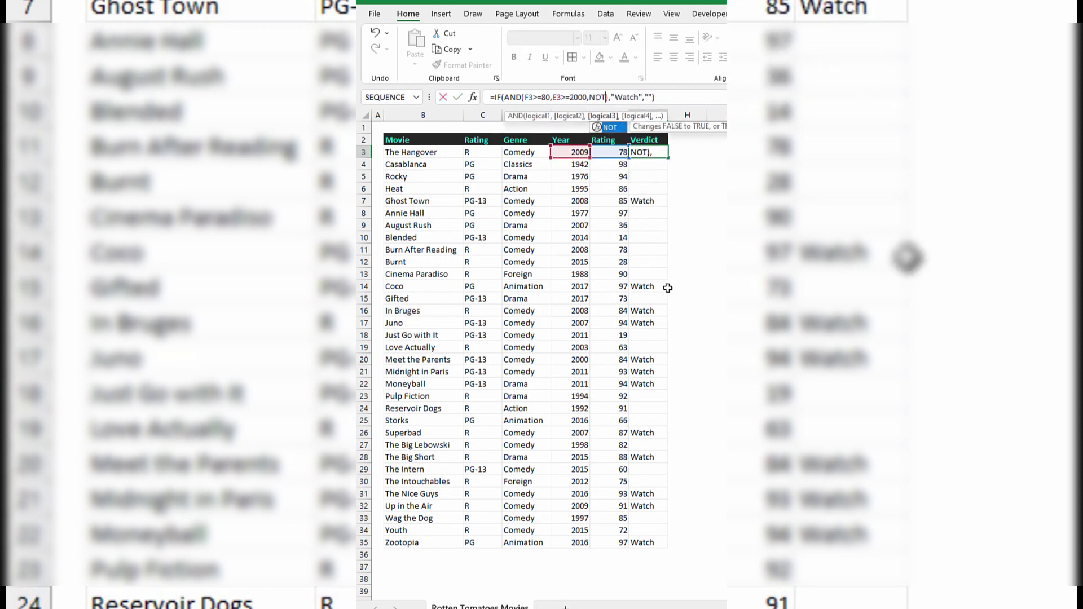
pyautogui.write('(')
pyautogui.click(488, 152)
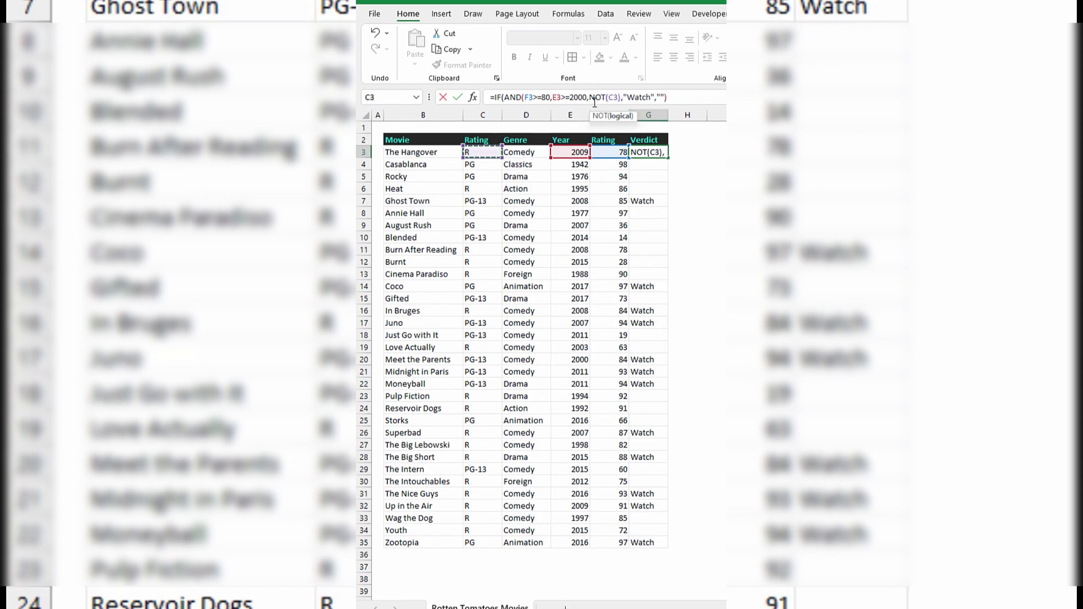
pyautogui.write('="R"')
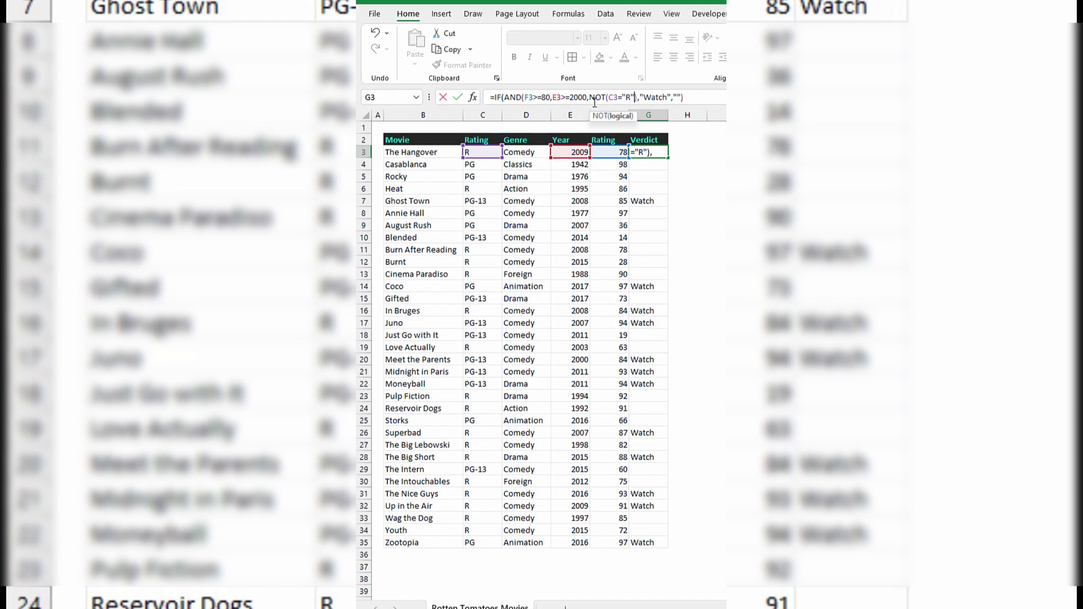
pyautogui.write(')')
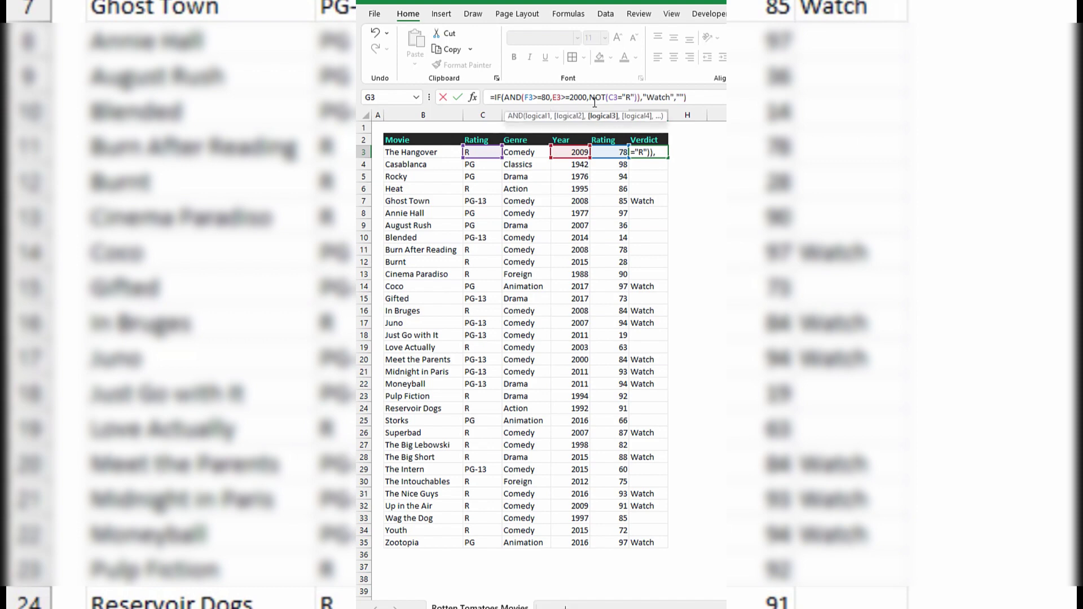
pyautogui.hotkey('ctrl', 'Return')
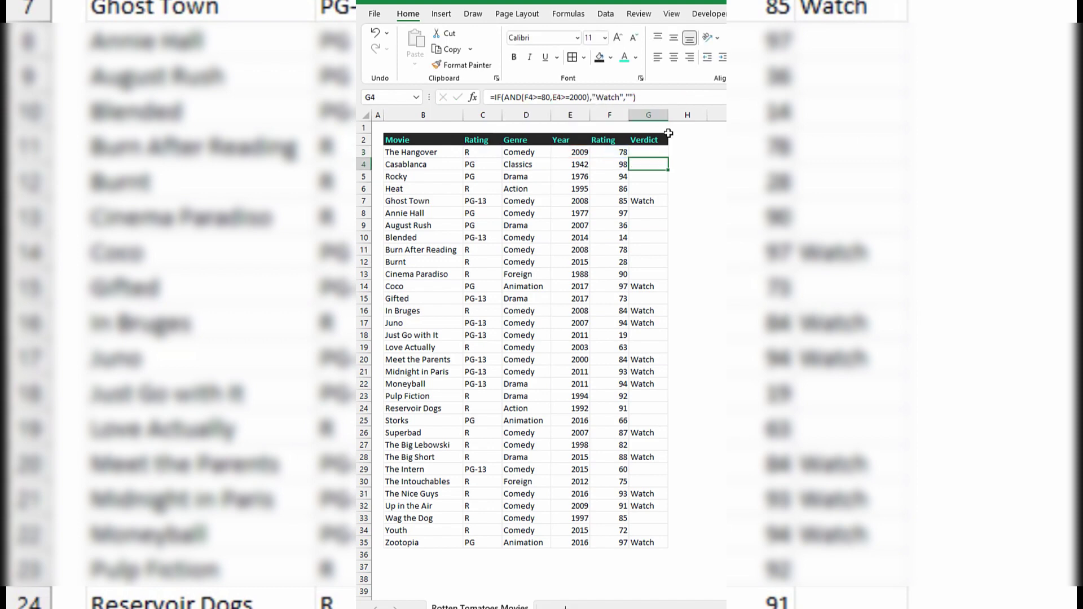
pyautogui.doubleClick(667, 158)
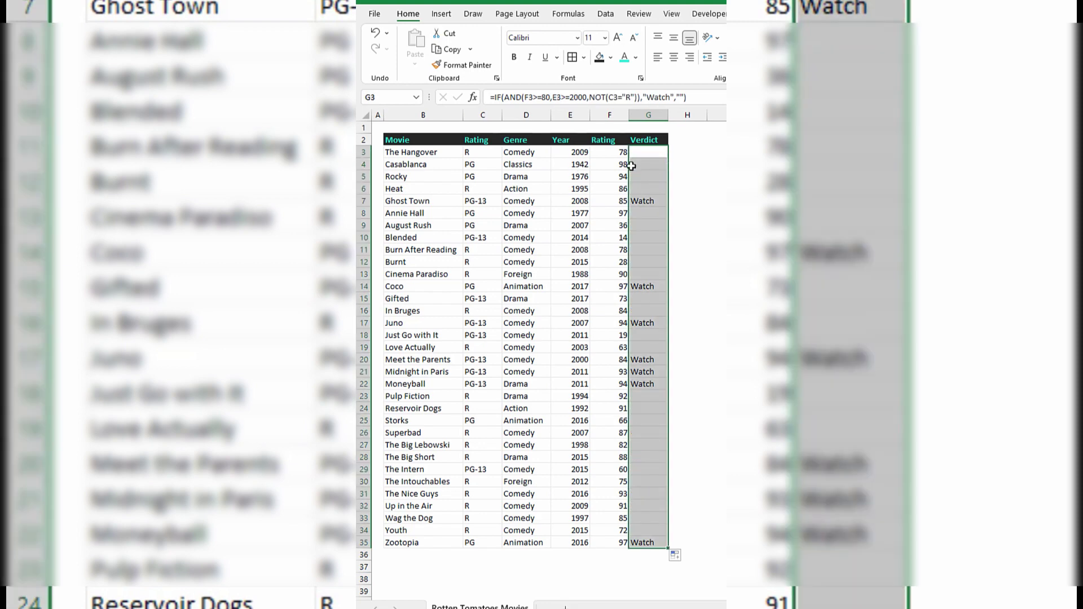
pyautogui.click(647, 202)
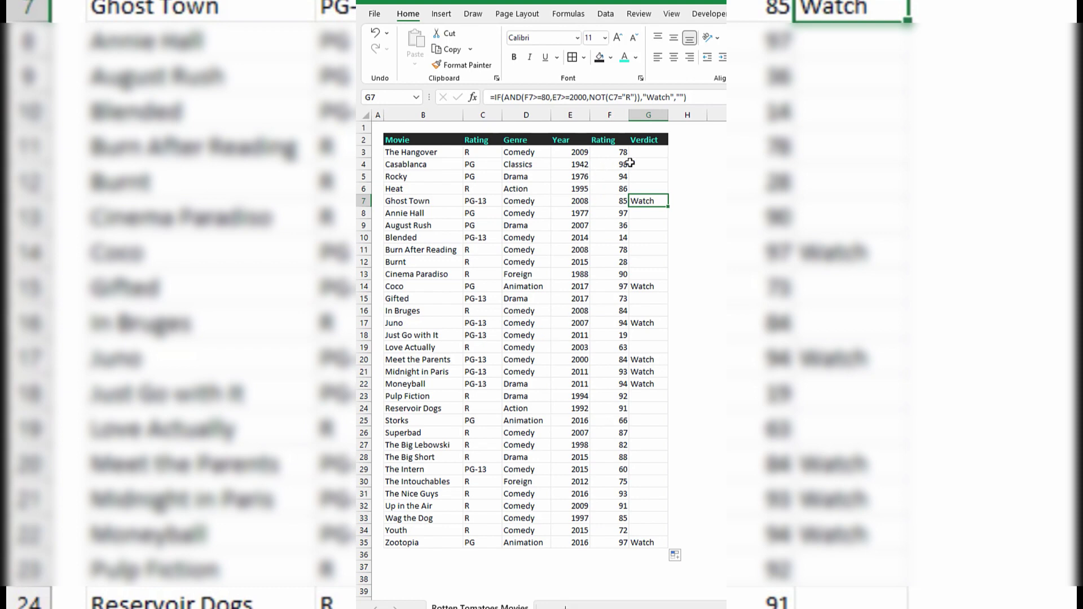
# Wrap the criteria in OR(AND(...),D3="Animation"), fill down, and confirm Storks (rated 66) shows Watch
pyautogui.click(647, 152)
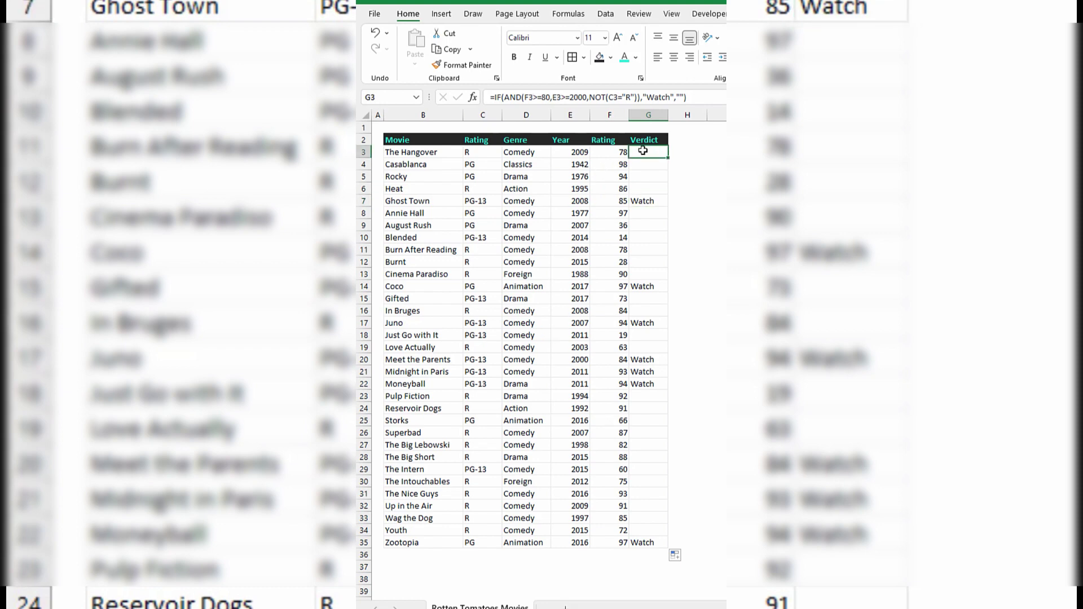
pyautogui.click(508, 97)
pyautogui.write('OR')
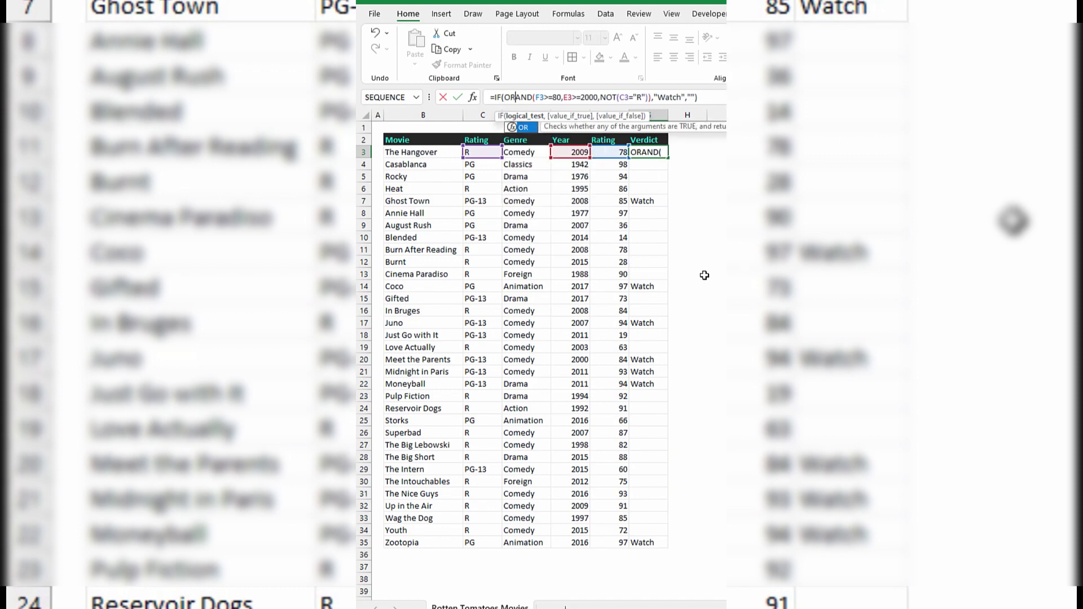
pyautogui.write('(')
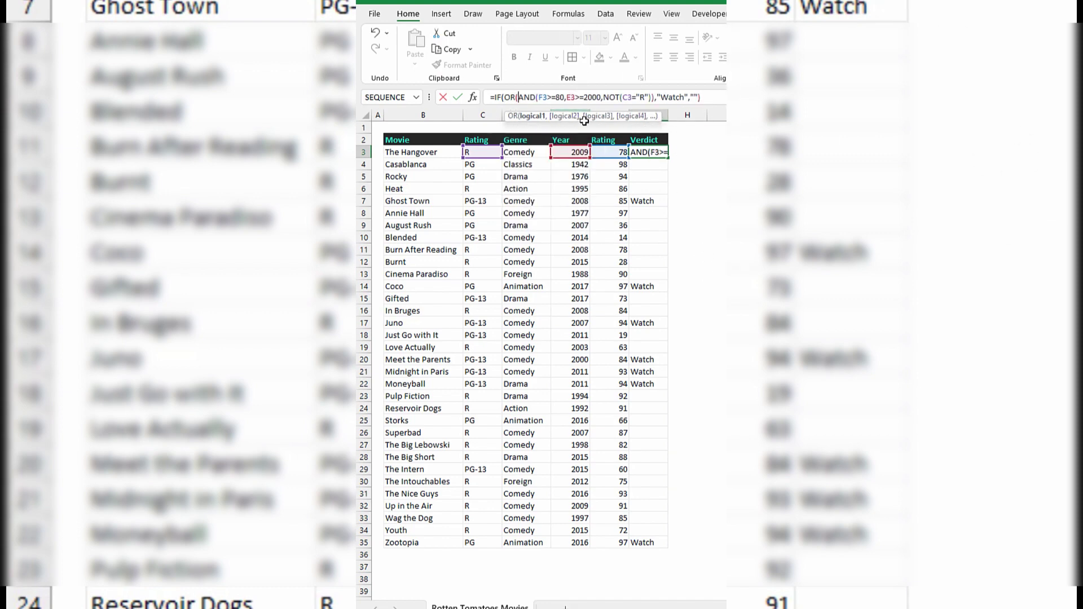
pyautogui.click(653, 97)
pyautogui.write(',')
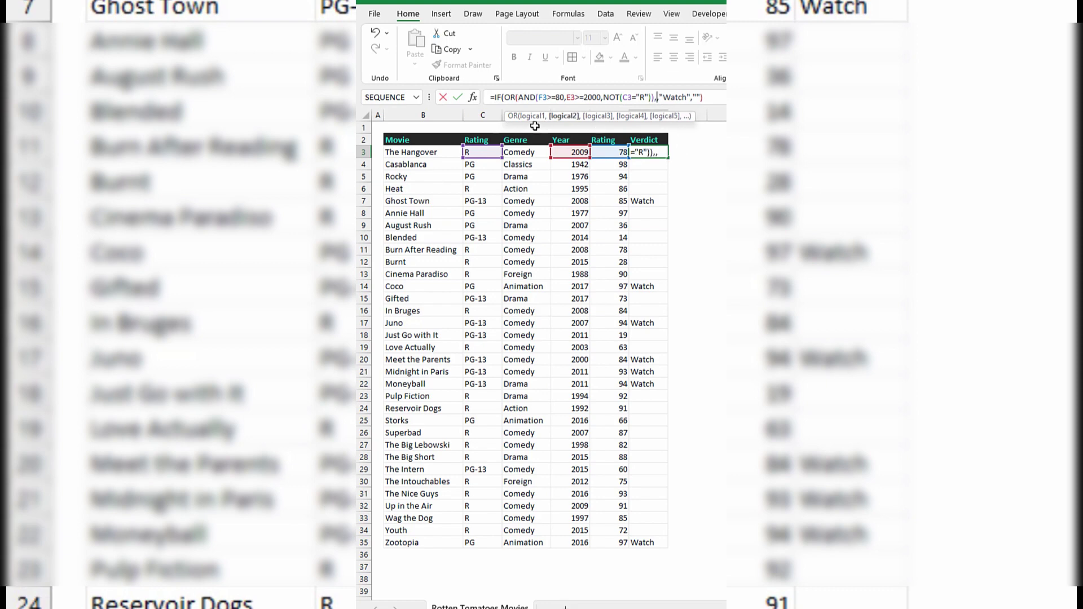
pyautogui.click(525, 153)
pyautogui.write('="')
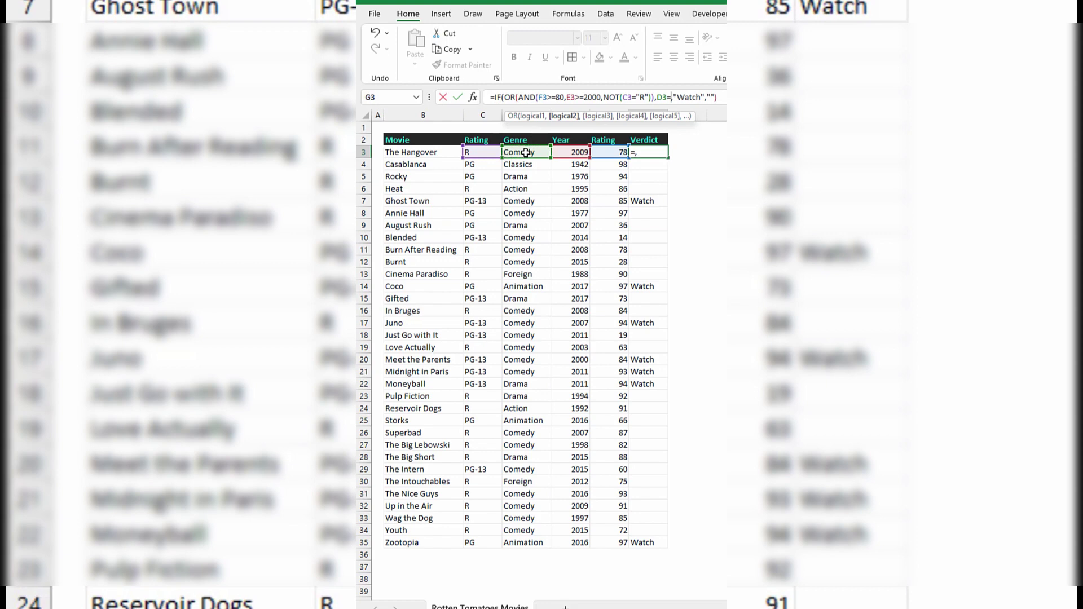
pyautogui.write('Animation"')
pyautogui.write(')')
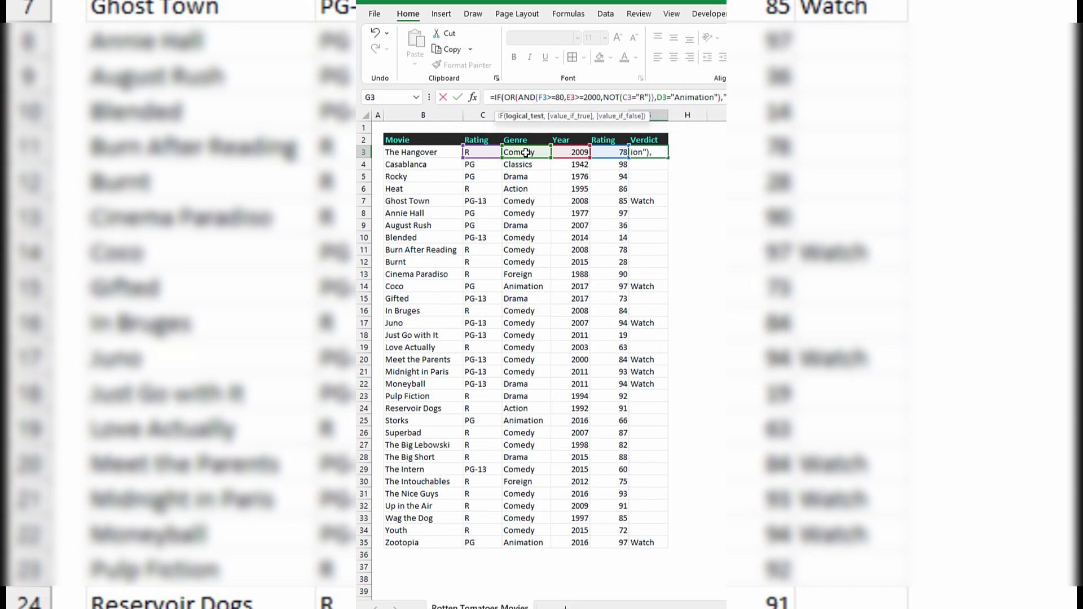
pyautogui.press('Return')
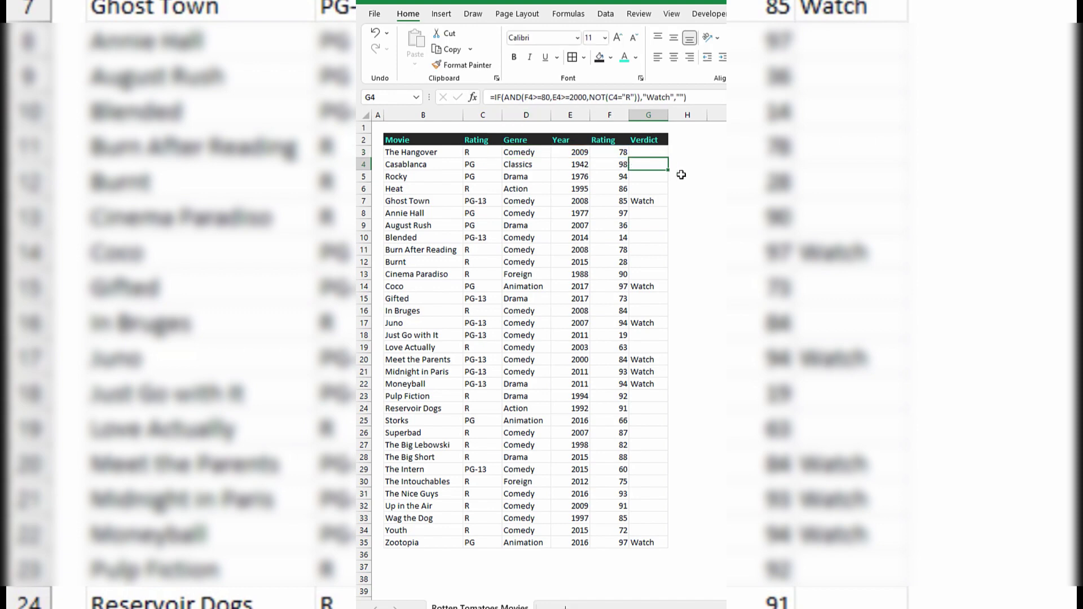
pyautogui.click(654, 148)
pyautogui.doubleClick(670, 158)
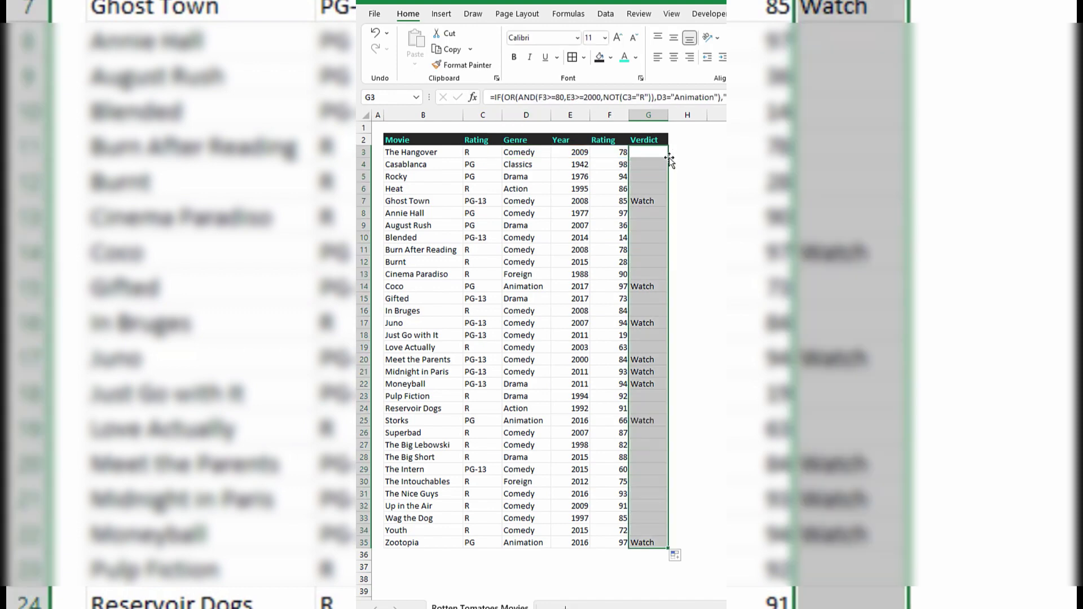
pyautogui.click(646, 420)
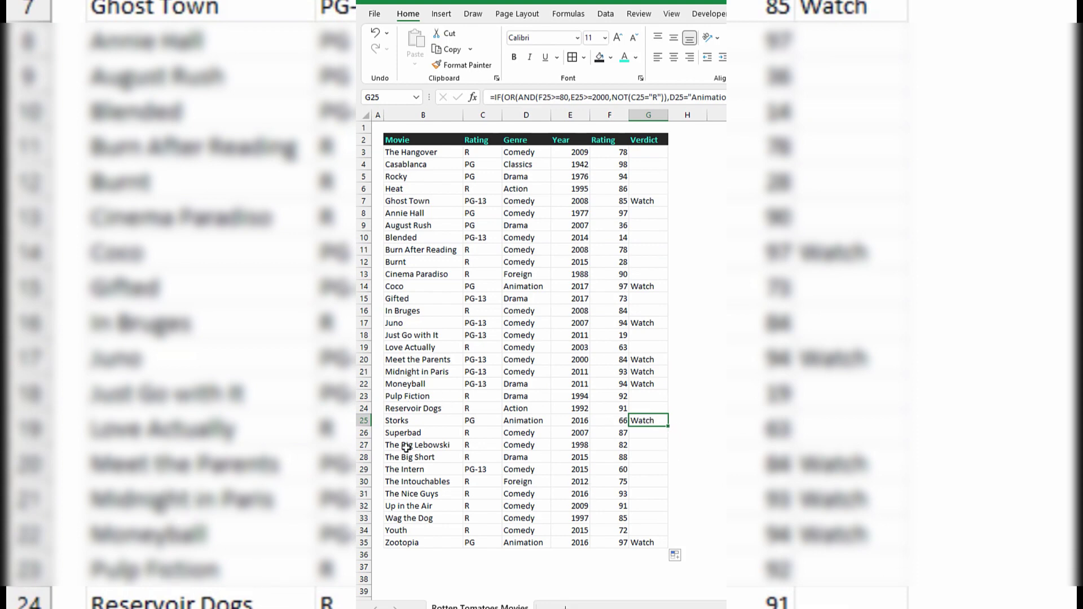
pyautogui.click(612, 420)
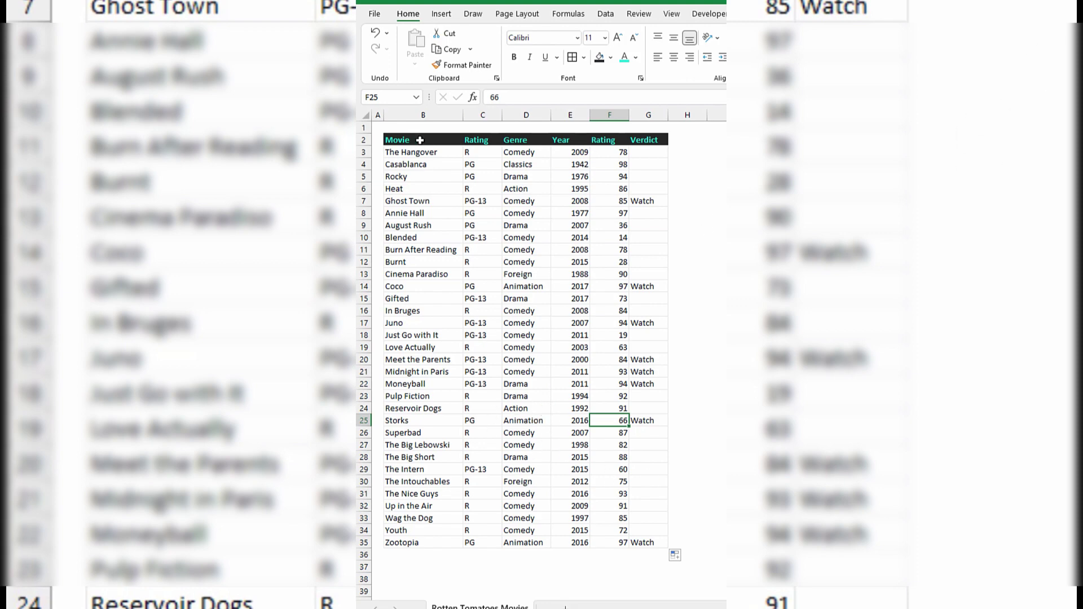
# Add filters to B2:G35 with Ctrl+Shift+L, keep only Watch in Verdict, then select the filtered titles
pyautogui.moveTo(409, 139); pyautogui.dragTo(652, 543)
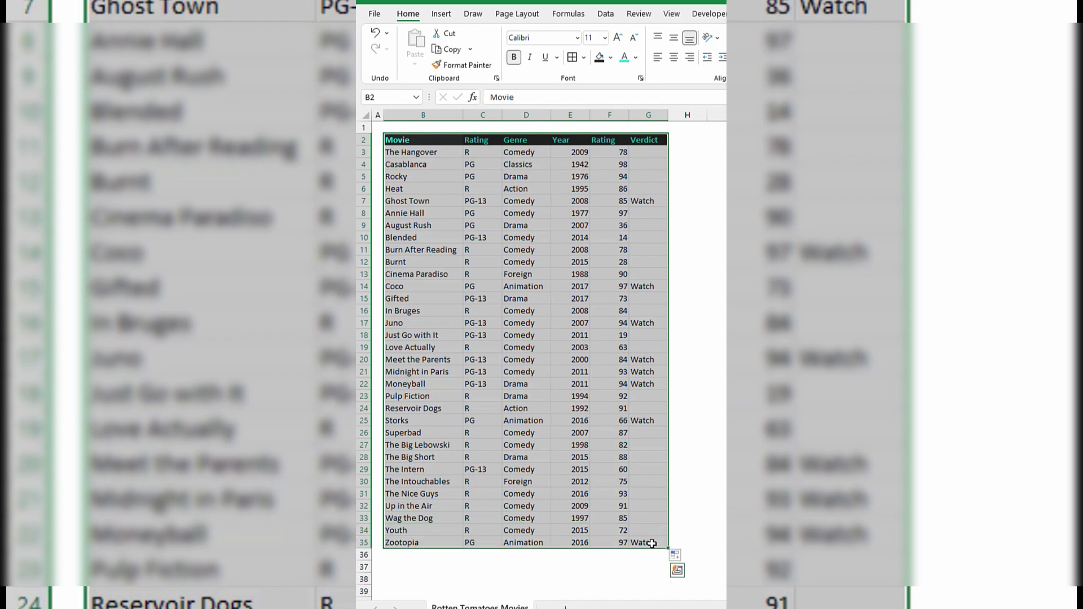
pyautogui.hotkey('ctrl', 'shift', 'l')
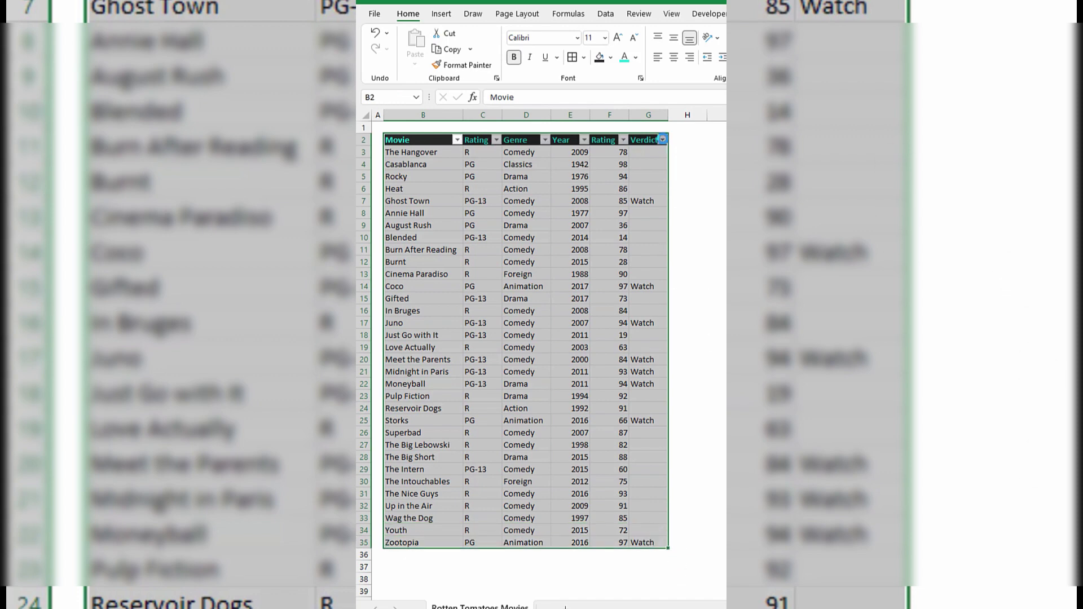
pyautogui.click(663, 140)
pyautogui.click(540, 295)
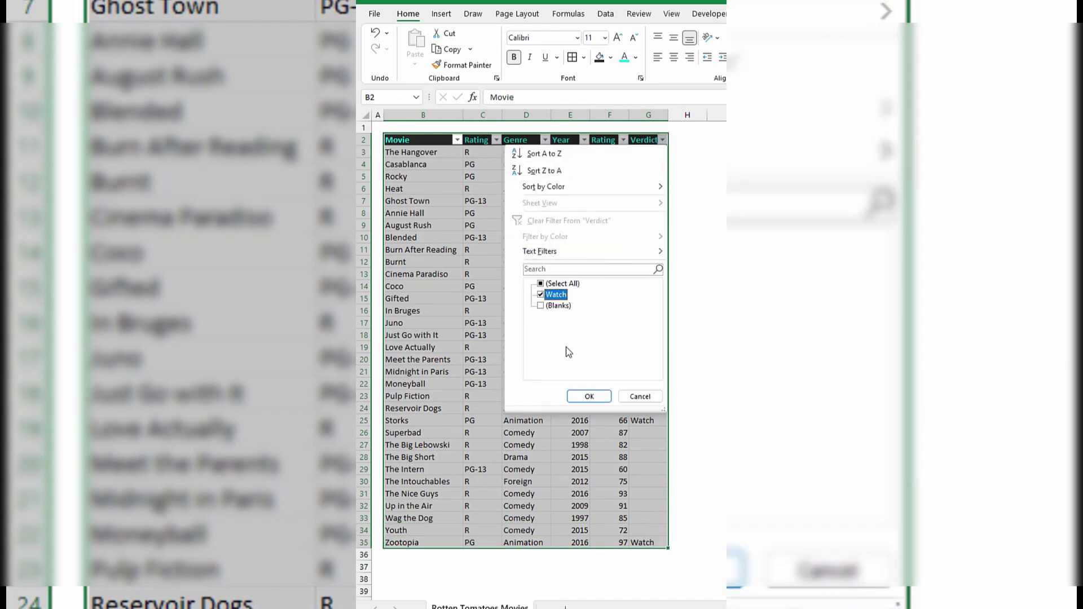
pyautogui.click(587, 396)
pyautogui.click(585, 176)
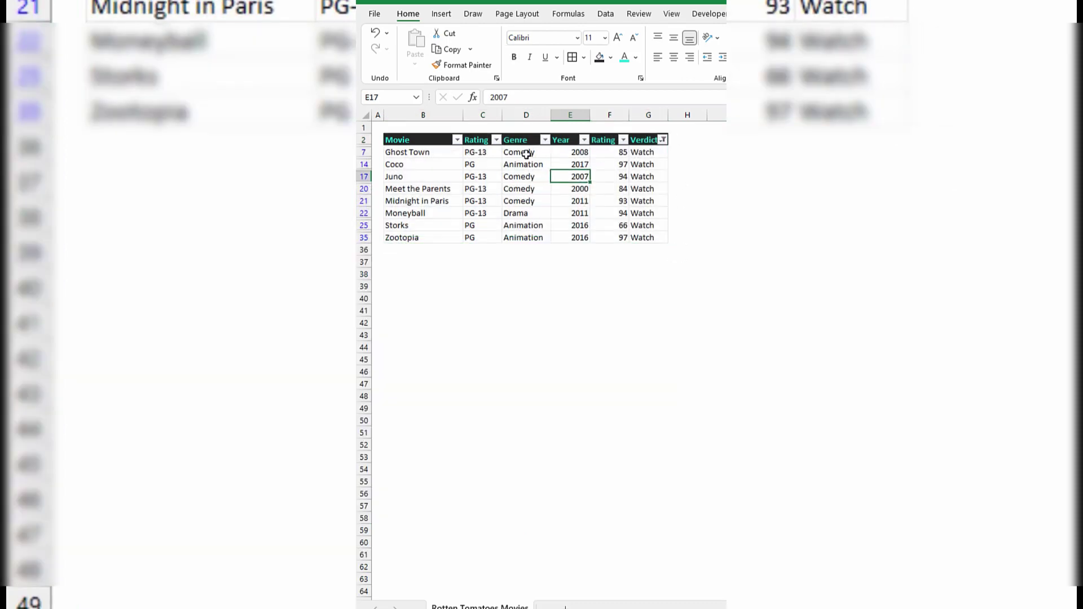
pyautogui.moveTo(413, 156); pyautogui.dragTo(408, 234)
pyautogui.click(549, 164)
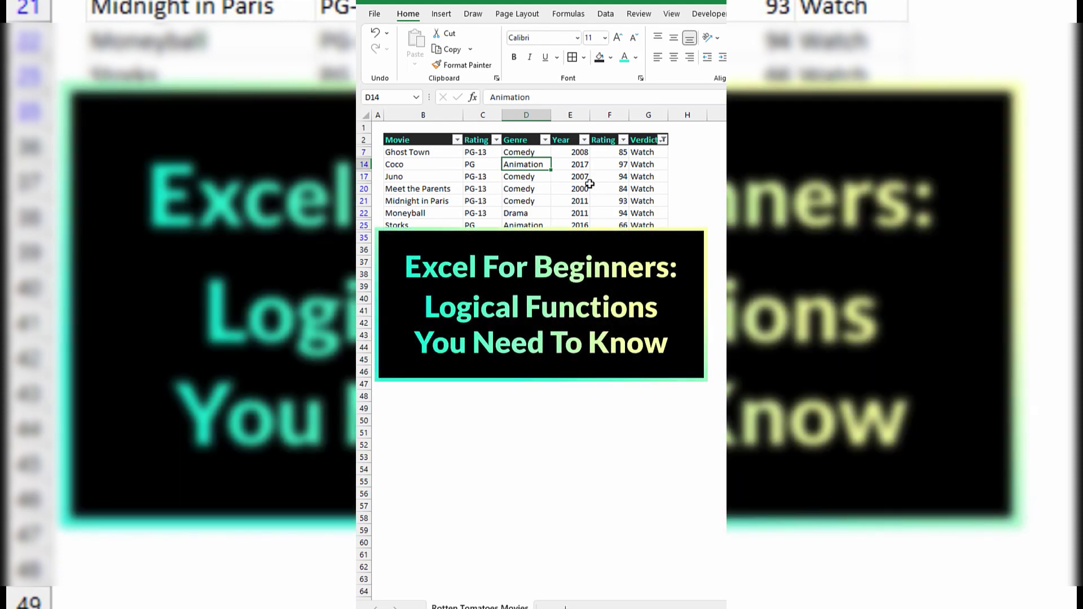
pyautogui.click(640, 157)
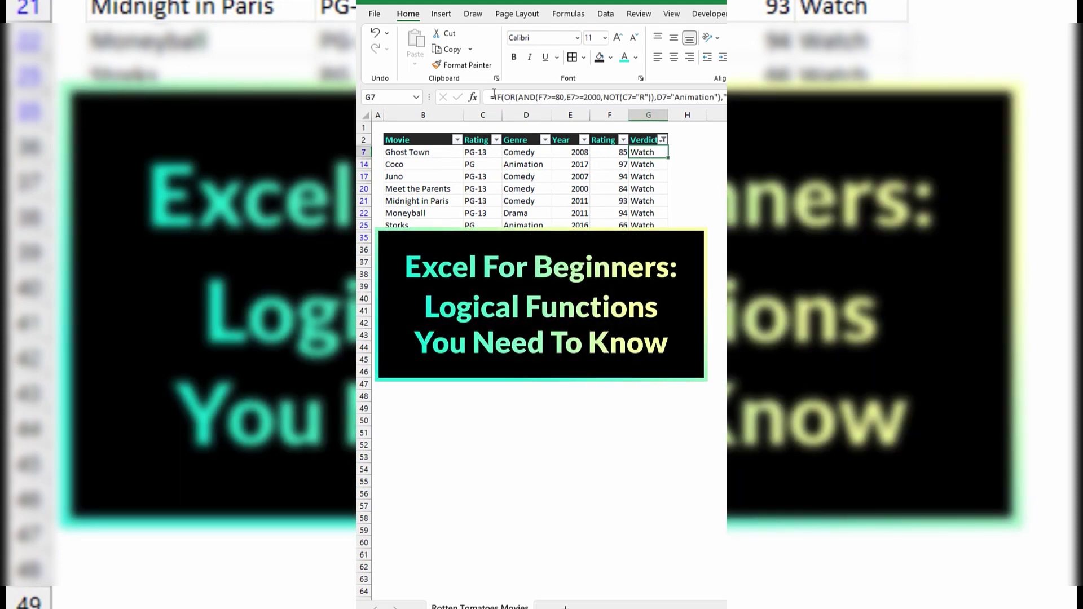